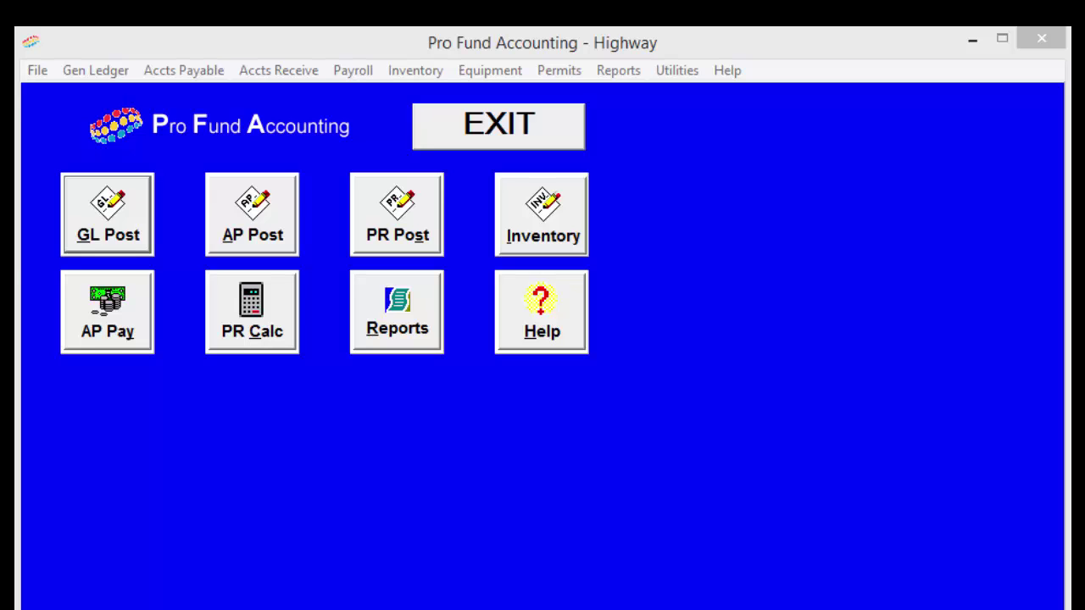
Step: In Bill Code Maintenance, add a new bill code DRVEWAY with type CASH RECEIPTING
left_click(280, 71)
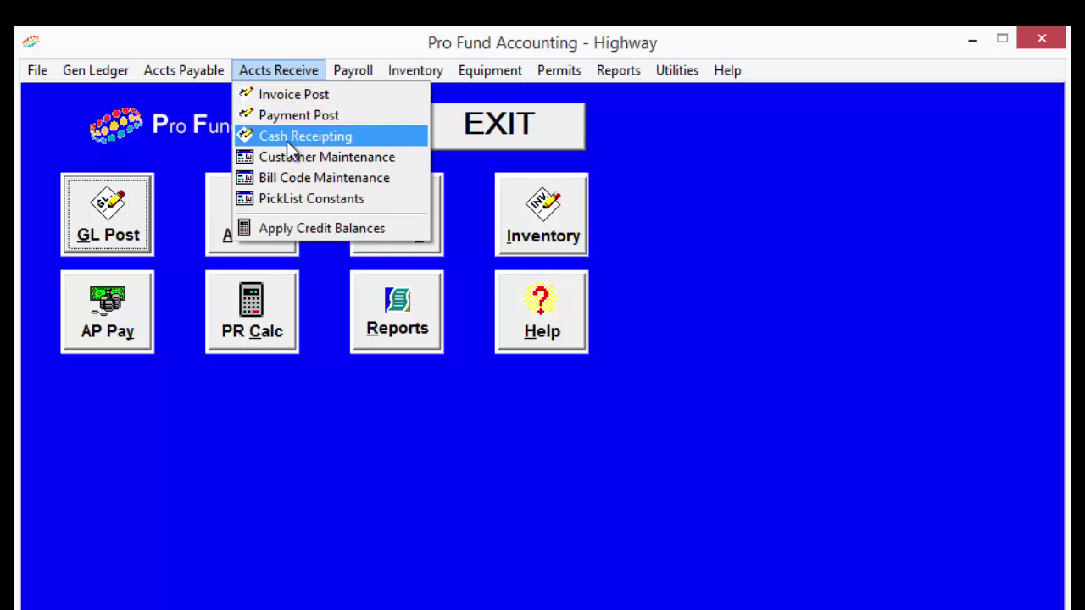
left_click(292, 184)
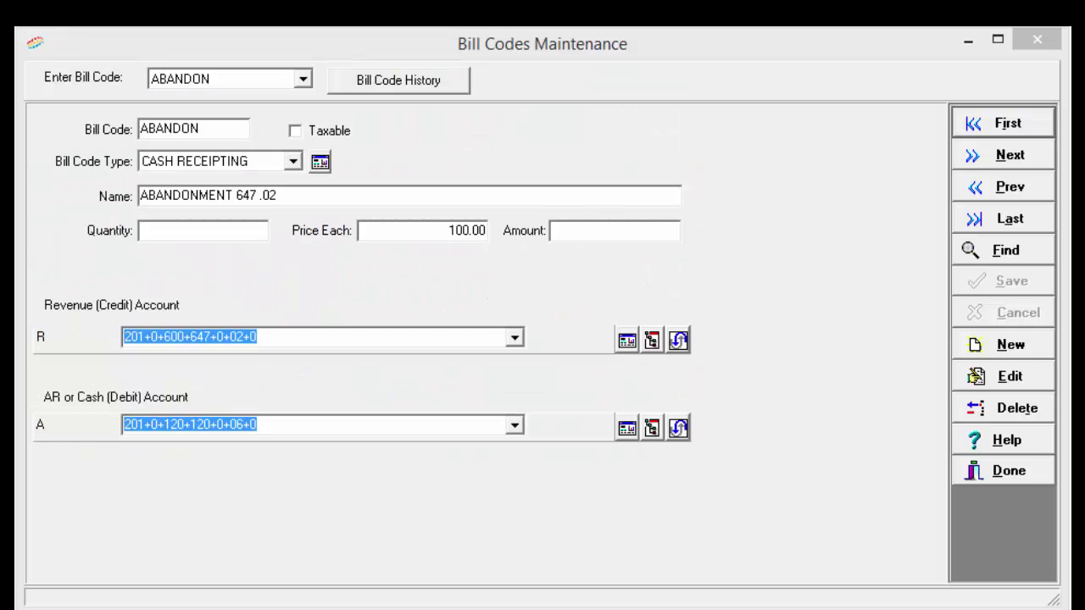
left_click(1012, 348)
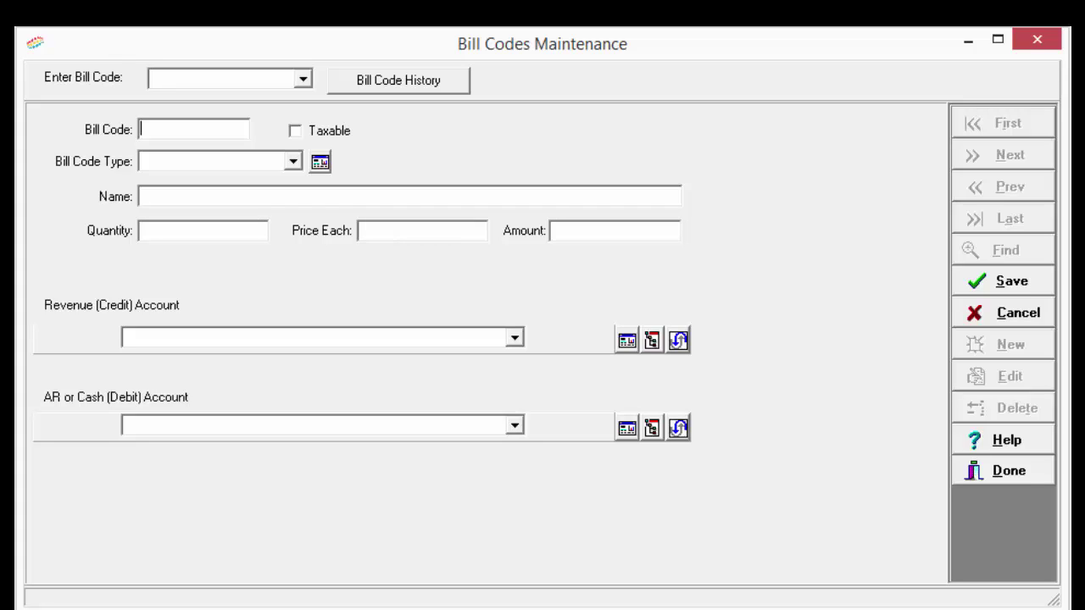
type("DRVEWAY")
left_click(295, 161)
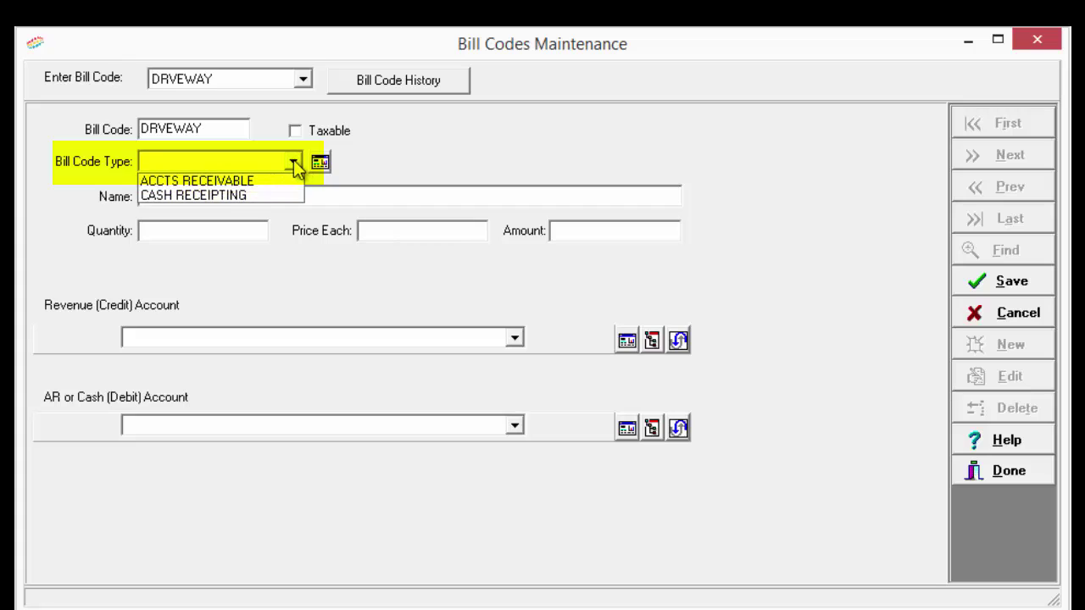
left_click(236, 196)
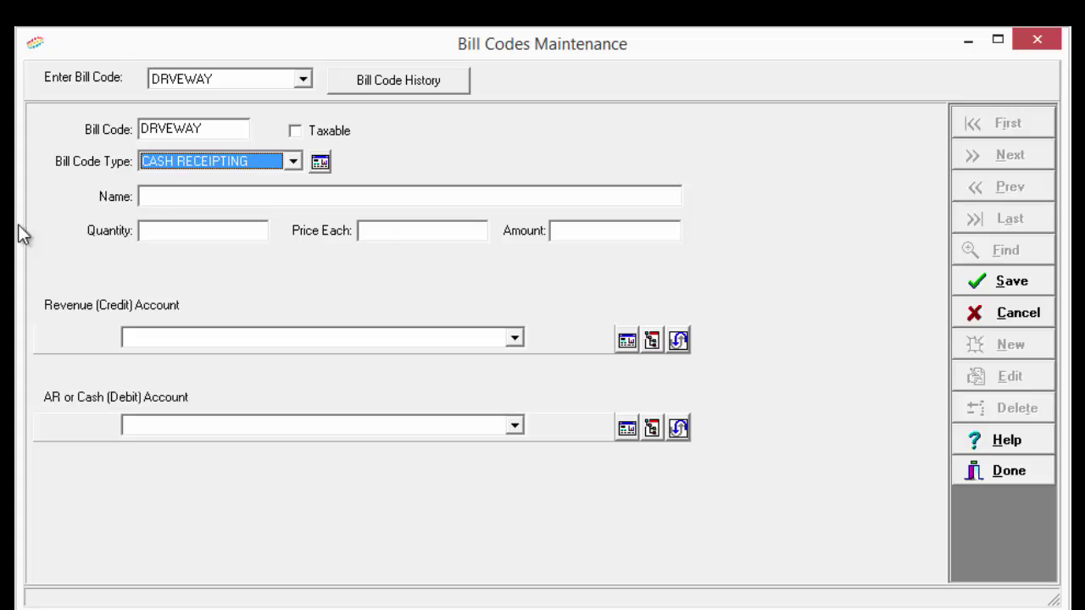
Step: Name the DRVEWAY bill code RESIDENTIAL DRIVEWAY PERMIT, priced at 50.00 each, with default accounts filled in
left_click(163, 196)
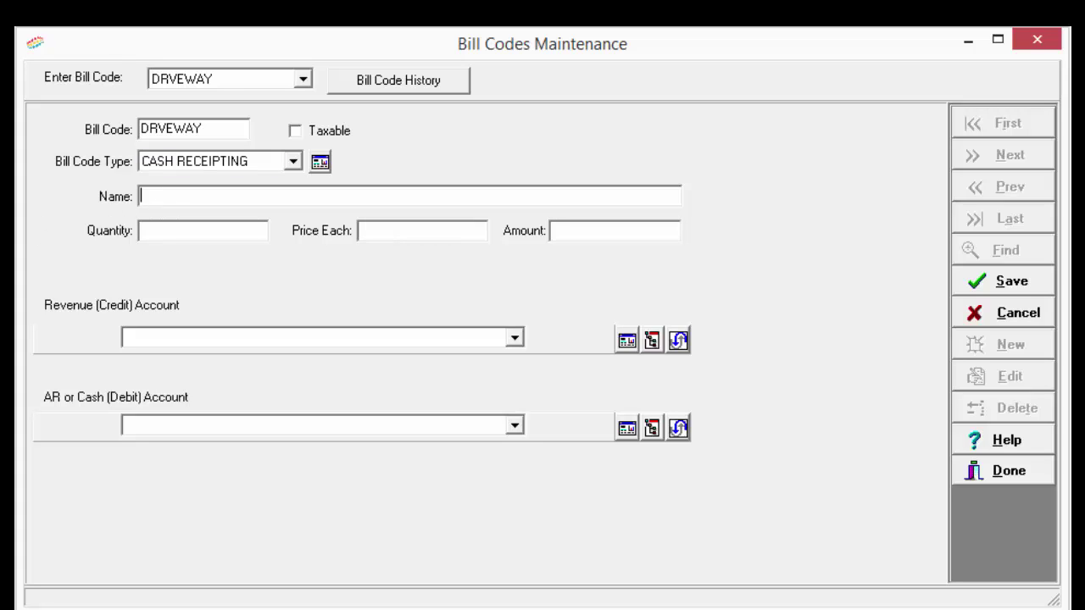
type("RESIDENTIAL DRIVEWAY PERMIT")
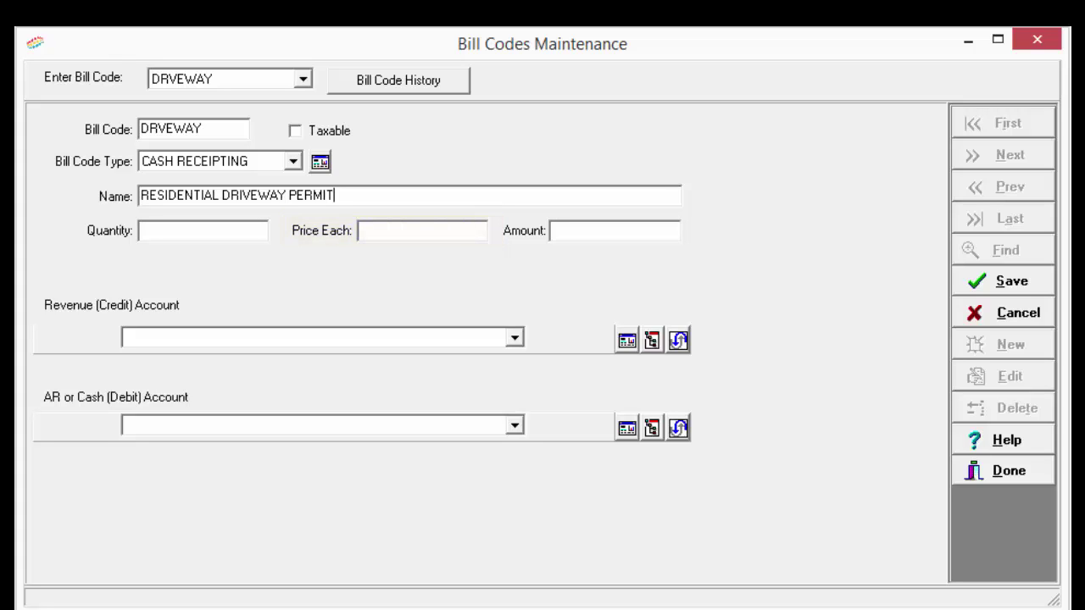
key("Tab")
key("Tab")
type("50.00")
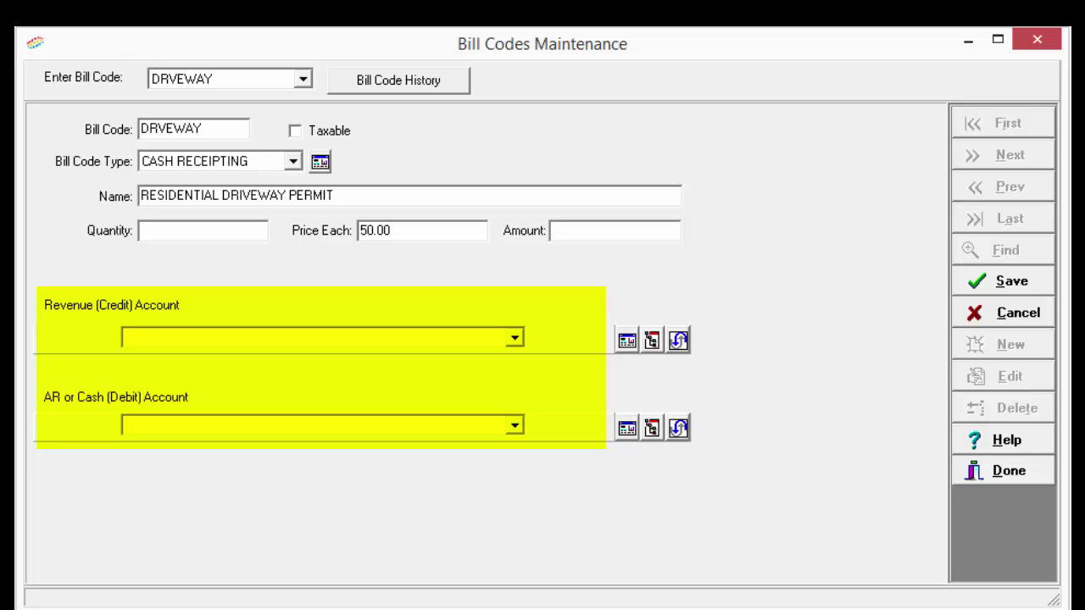
key("Tab")
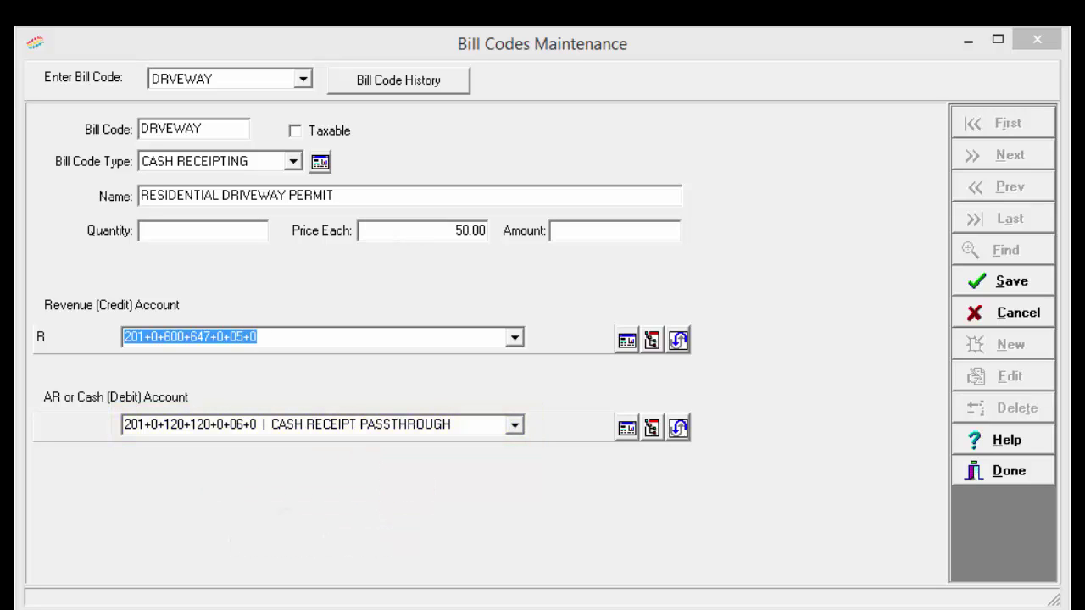
Step: Save the DRVEWAY bill code and close Bill Code Maintenance
left_click(1028, 285)
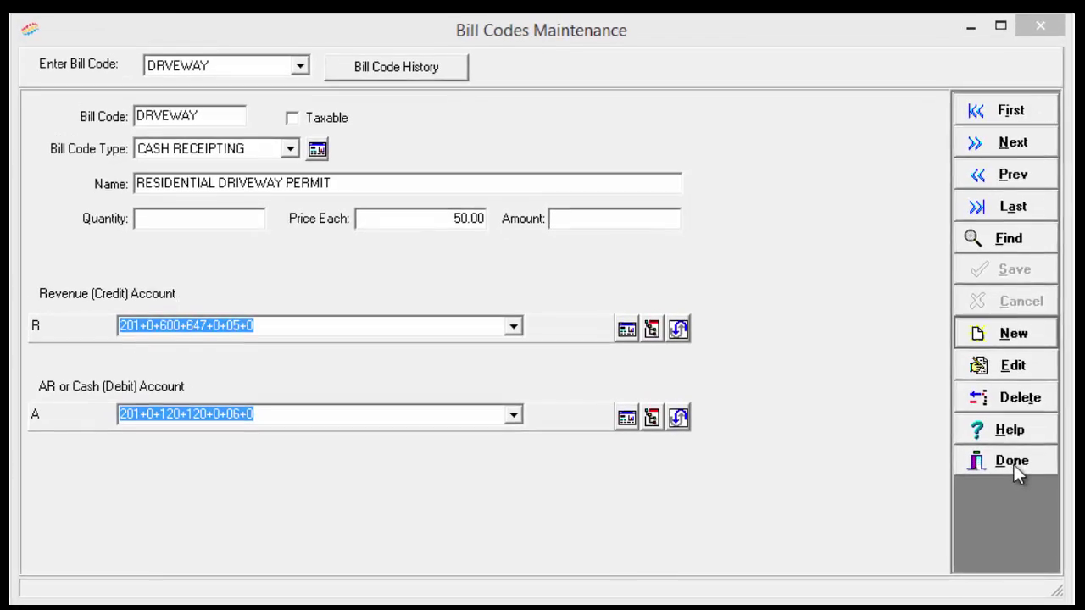
left_click(1014, 466)
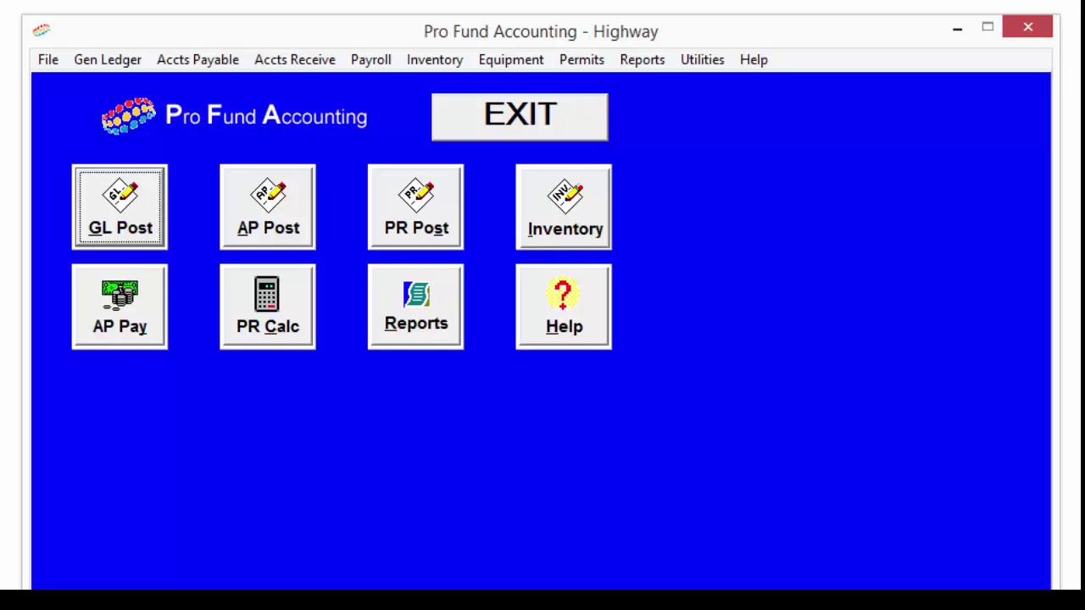
left_click(286, 58)
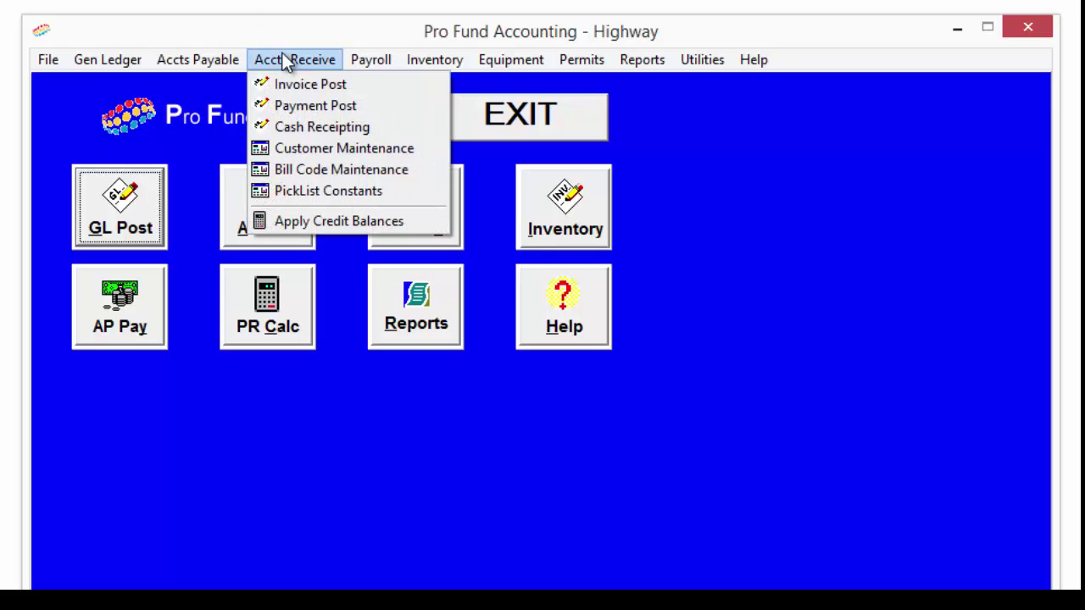
Step: Start a new cash receipt, enter the customer's name as payer, and set reference PERMDRV
left_click(298, 127)
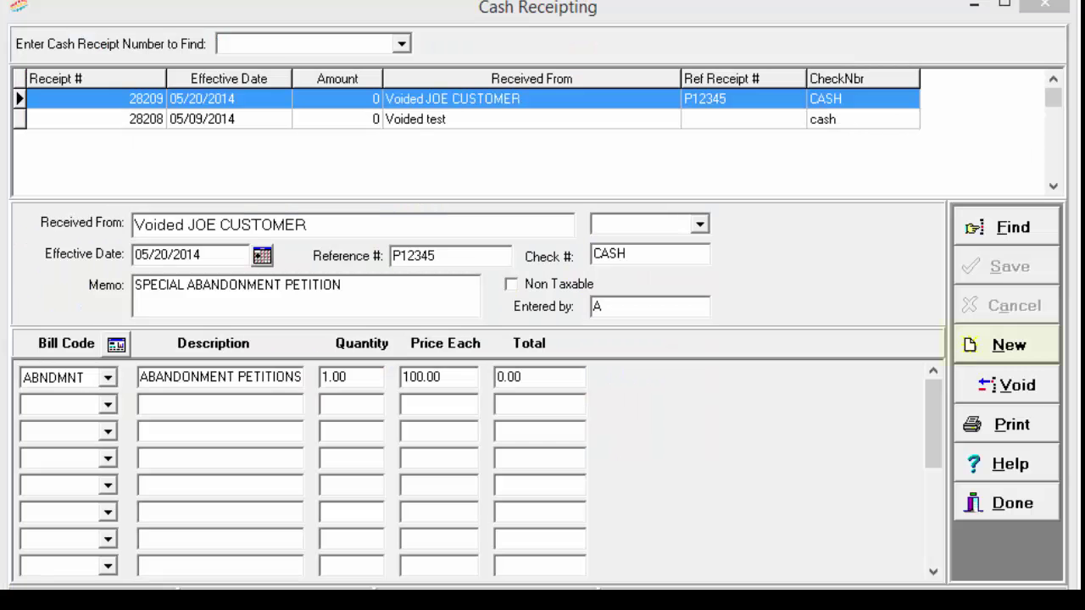
left_click(1009, 348)
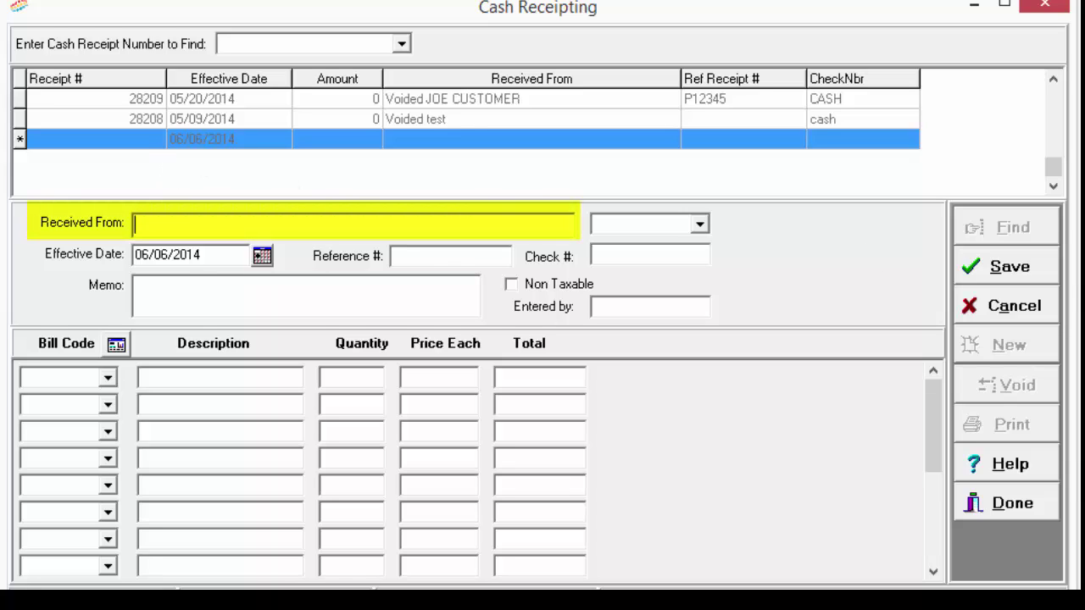
type("JOE CUSTOMER #2")
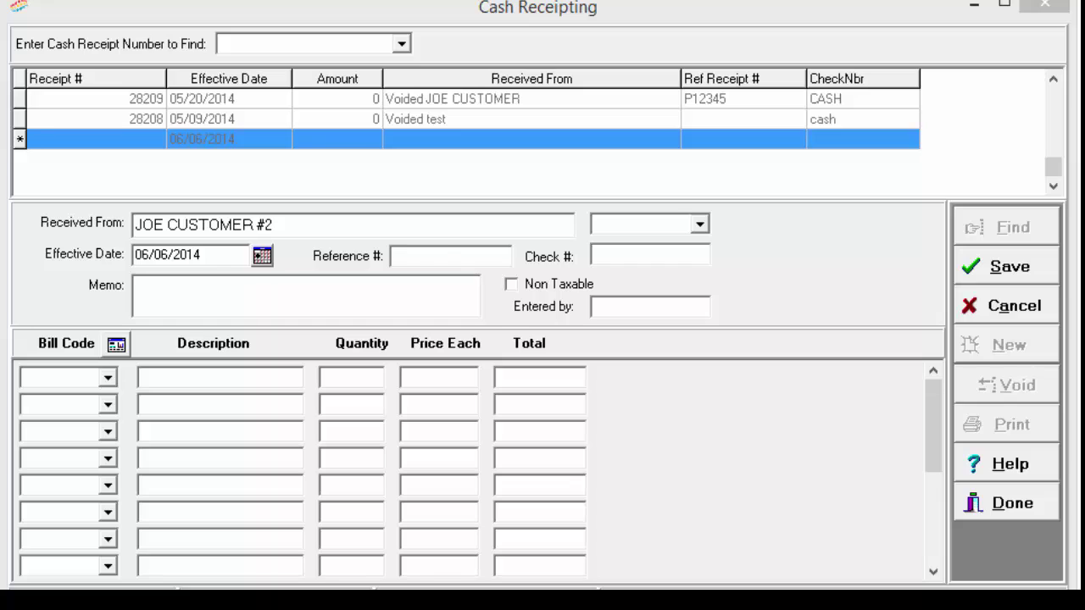
left_click(449, 255)
type("PERMDRV")
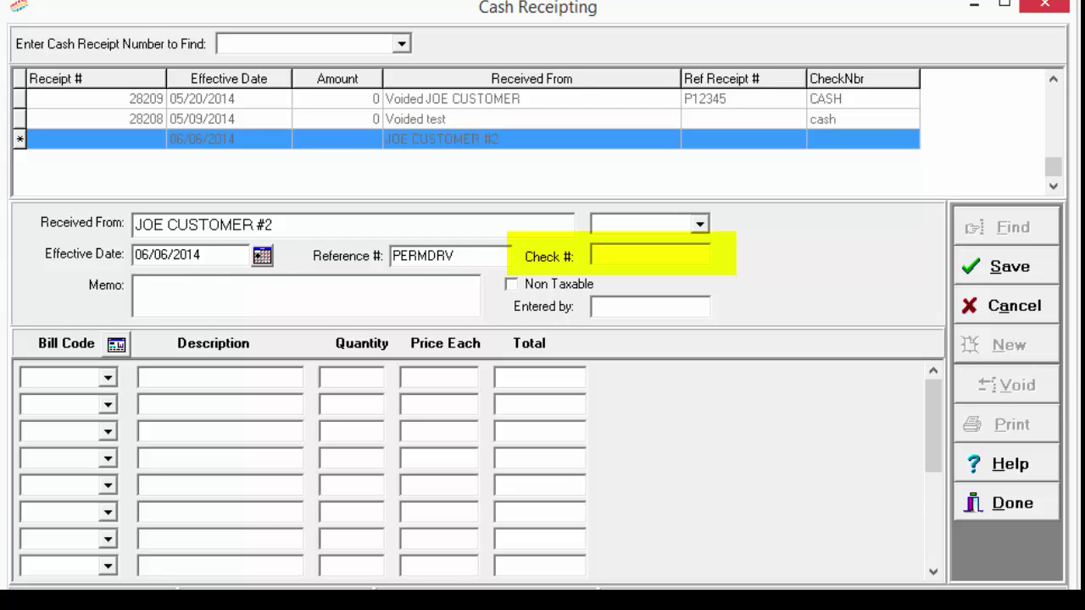
Step: Set check number CASH and memo SPECIAL DRIVEWAY PERMIT, mark non-taxable, and add the clerk's initials
left_click(649, 255)
type("CASH")
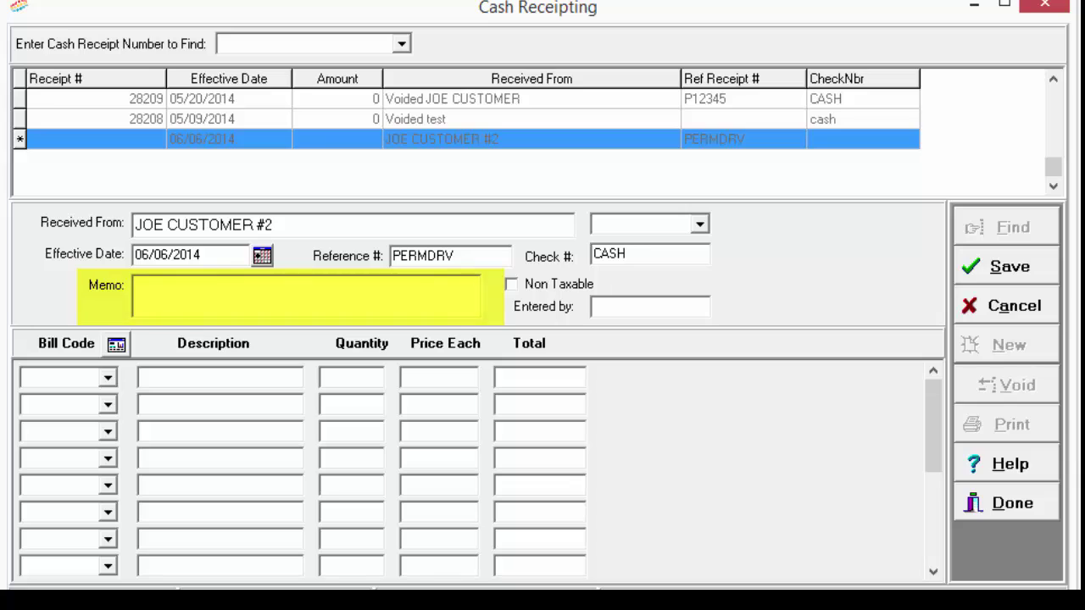
type("SPECIAL DRIVEWAY PERMIT")
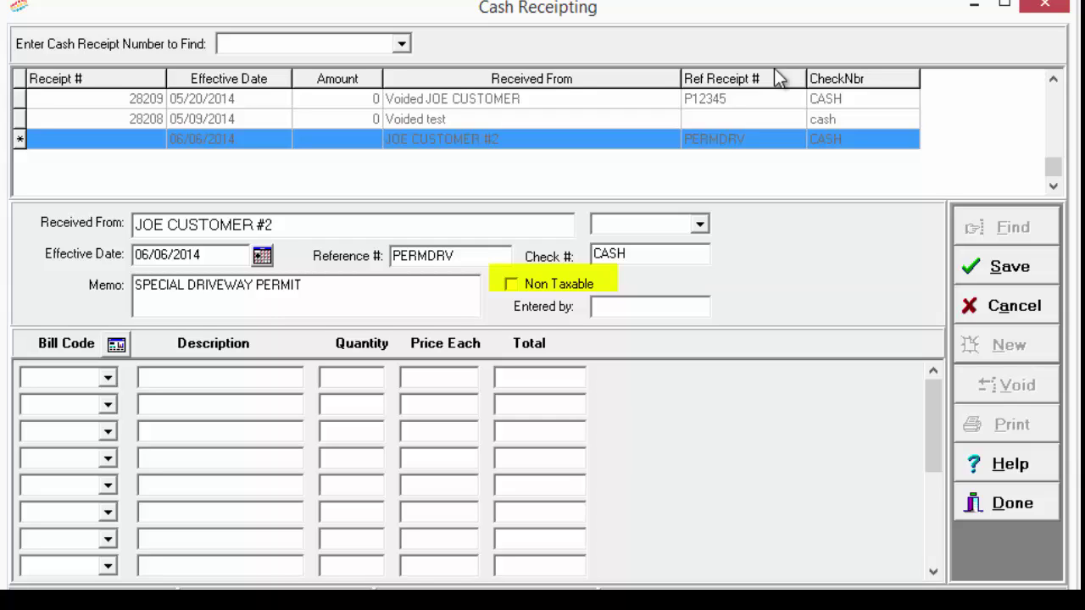
left_click(511, 284)
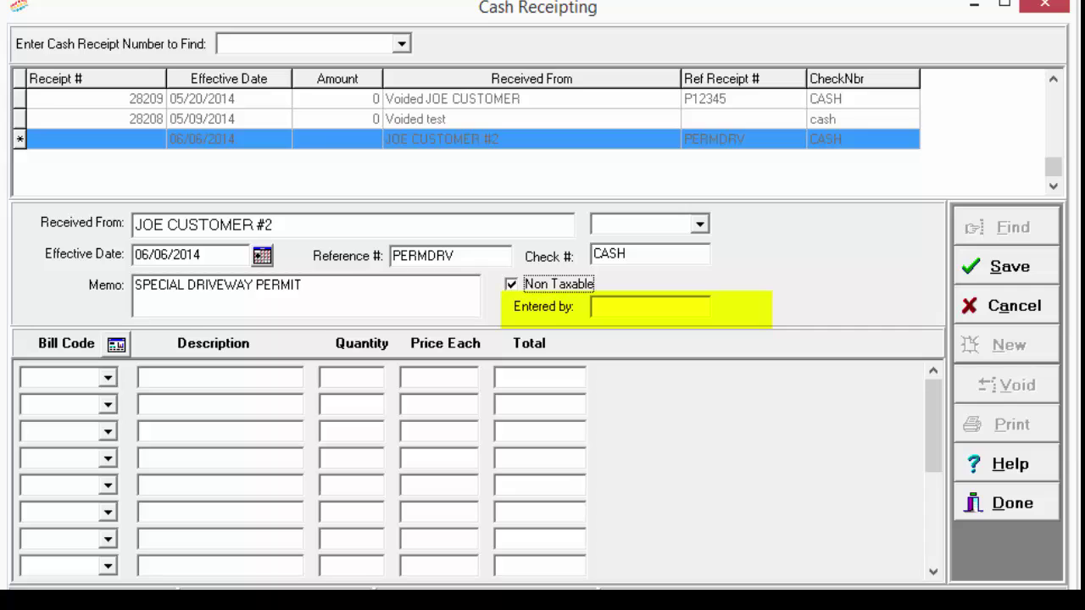
left_click(620, 305)
type("JLL")
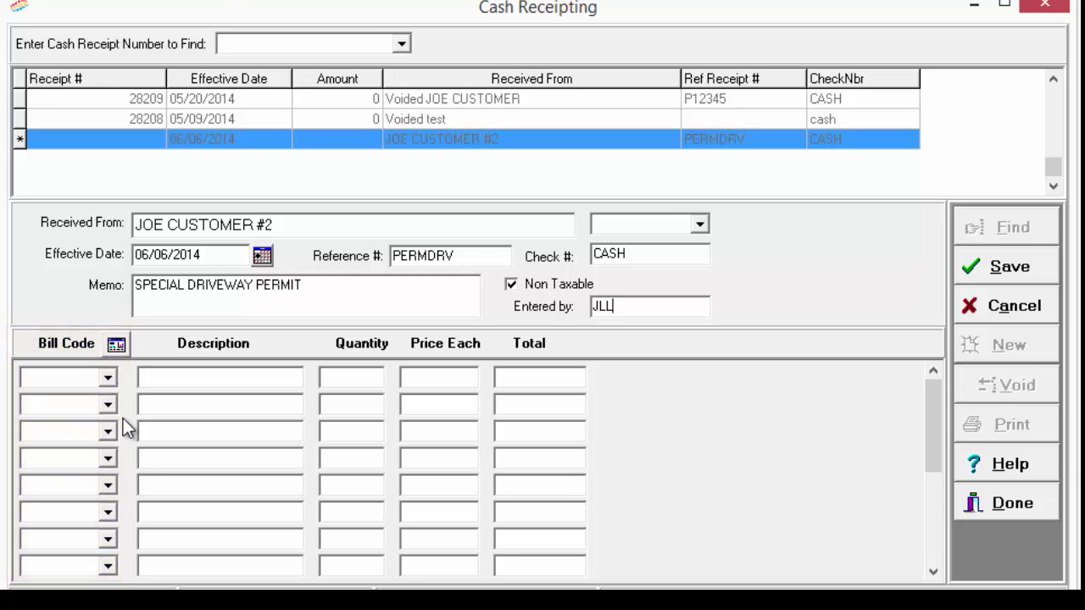
Step: Add one DRVEWAY line item for 50.00 and save the receipt
left_click(108, 381)
type("DRVEWAY")
key("Return")
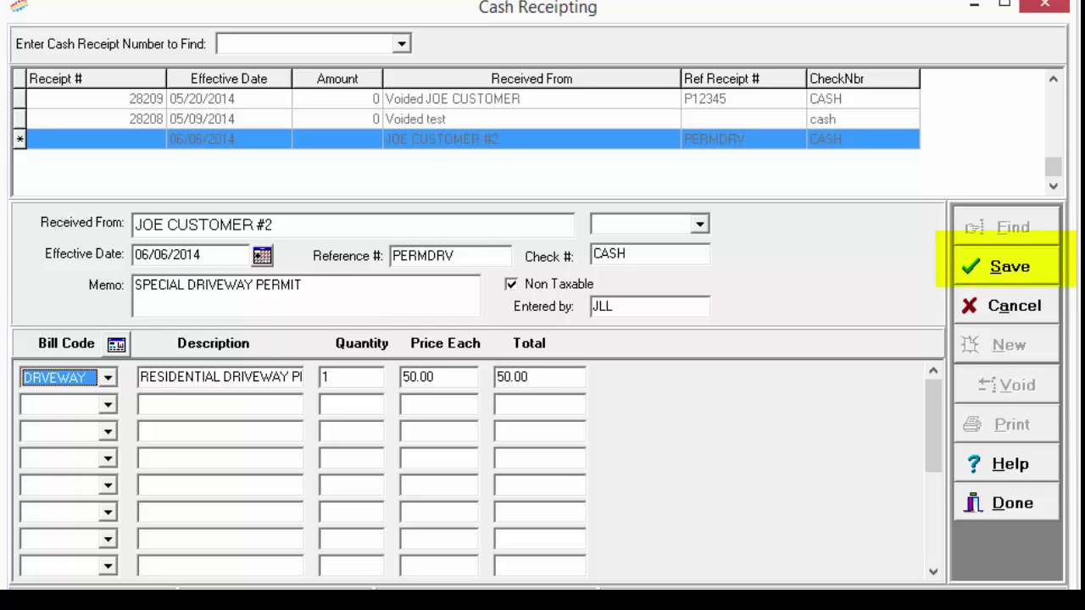
left_click(1029, 263)
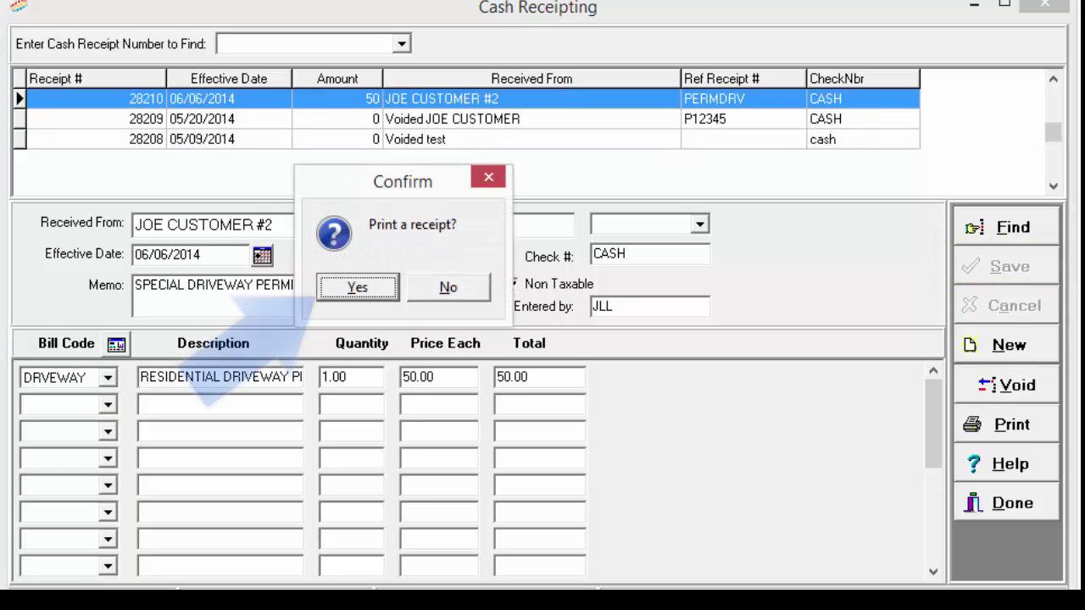
Step: Accept the prompt to print a receipt
left_click(353, 287)
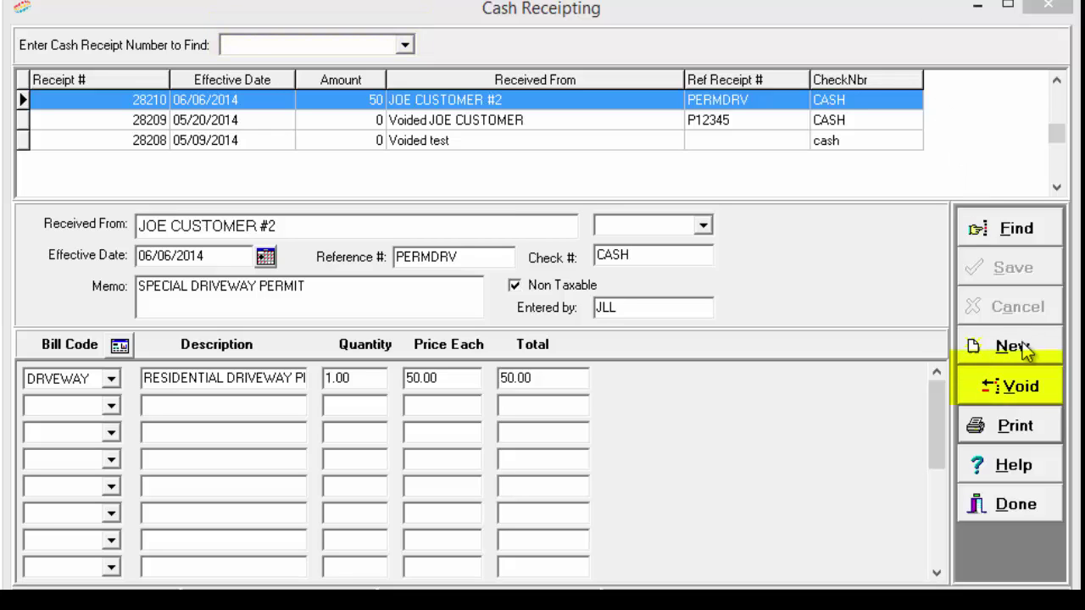
Step: Void the 50.00 driveway receipt and confirm voiding its line items
left_click(1020, 392)
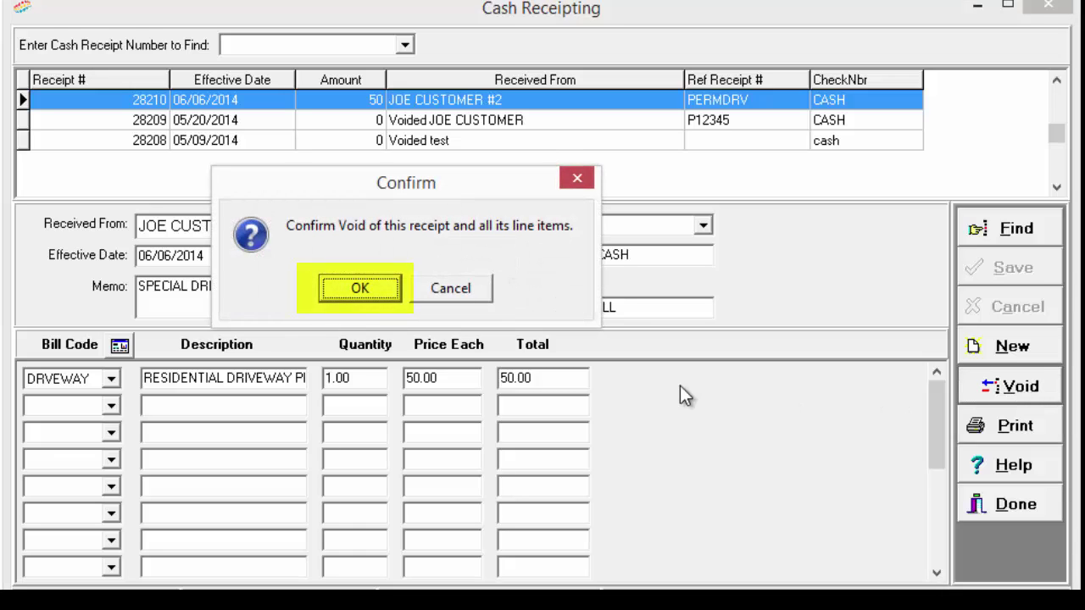
left_click(360, 289)
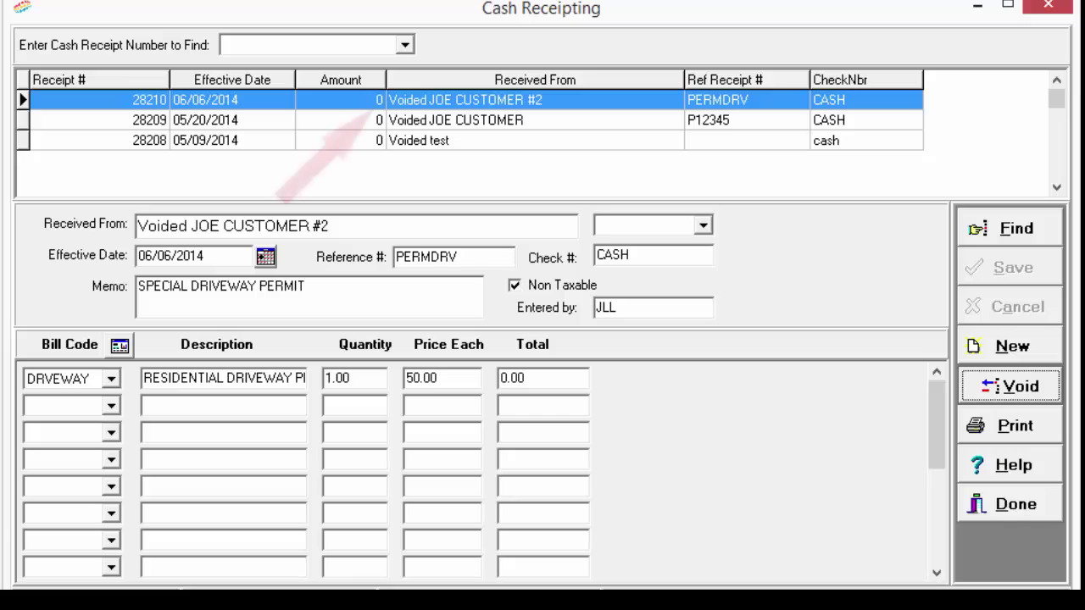